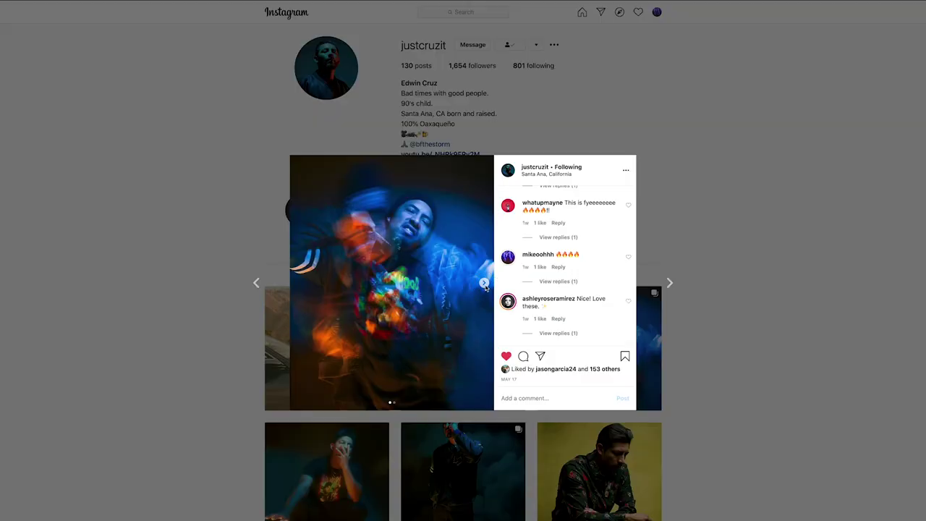
Advance the blurred-portrait Instagram post to its second photo.
click(485, 285)
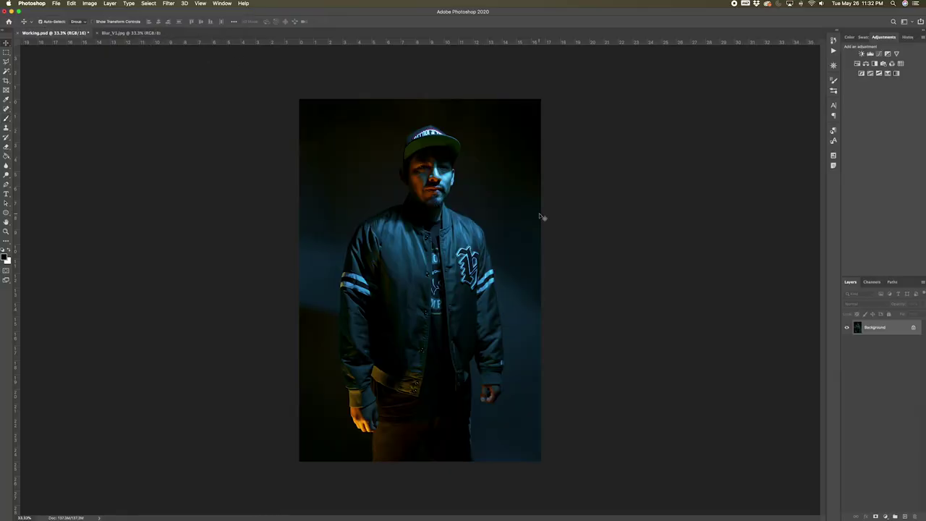
Copy all of Blur_V1.jpg and paste it into Working.psd as Layer 1.
click(115, 34)
key(super+a)
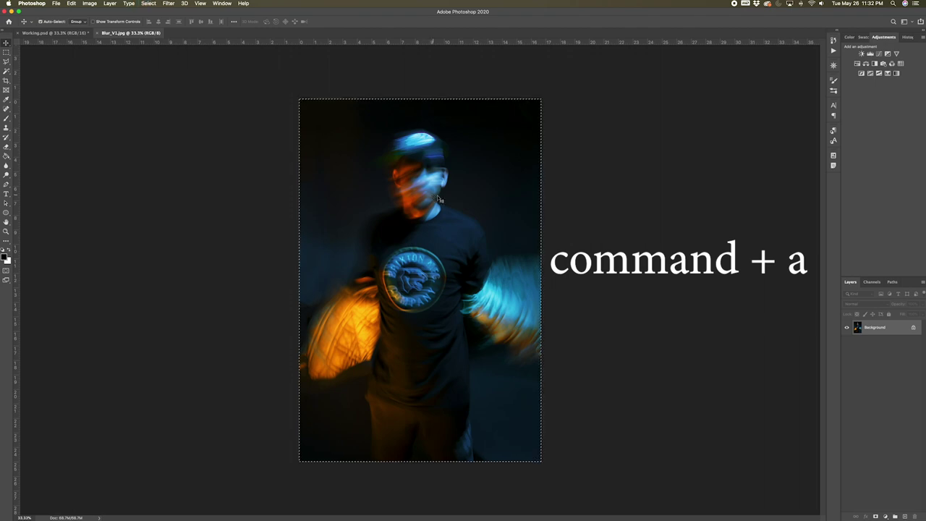
key(super+c)
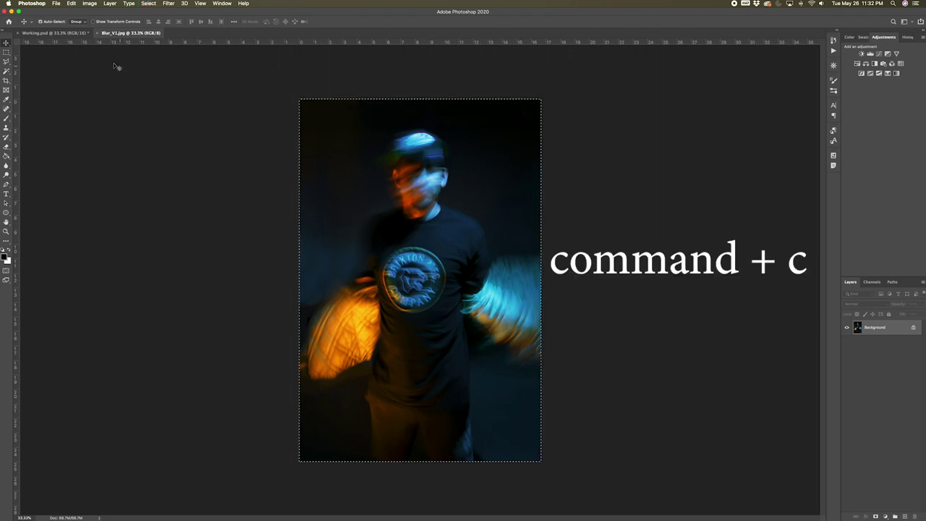
click(55, 34)
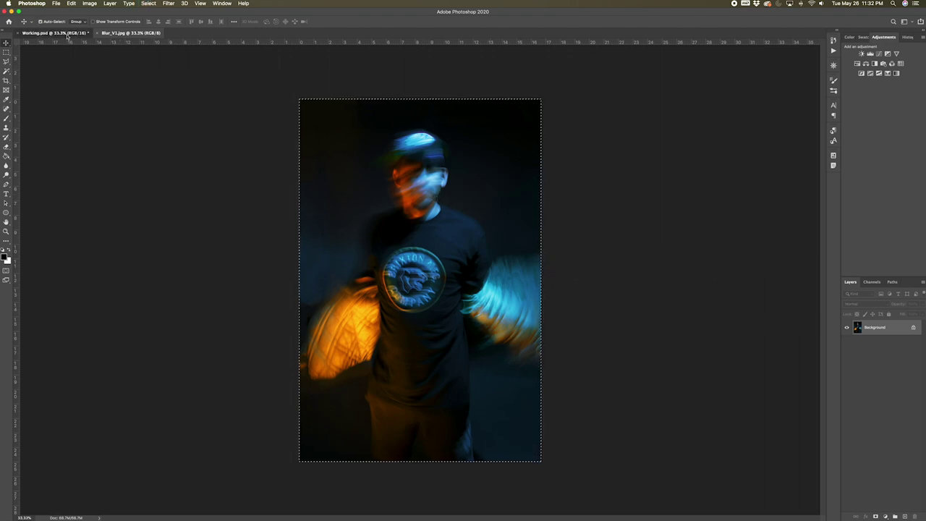
key(super+v)
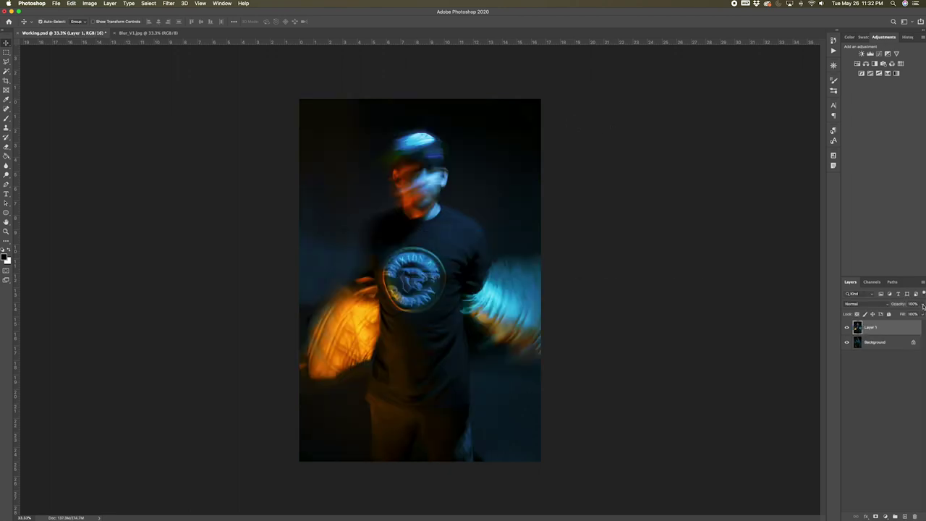
Set Layer 1 to 80% opacity, add a white layer mask, and switch to the Brush.
drag(913, 313, 909, 313)
click(877, 332)
click(875, 516)
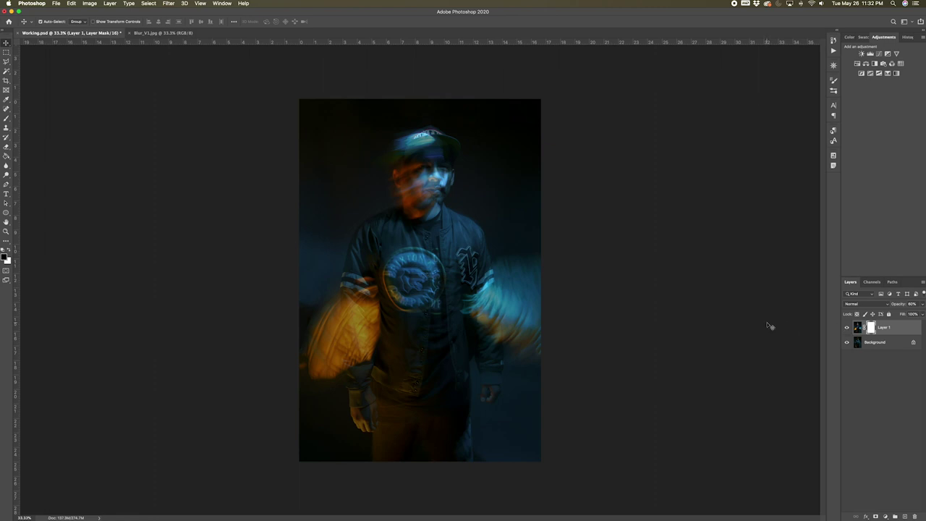
key(b)
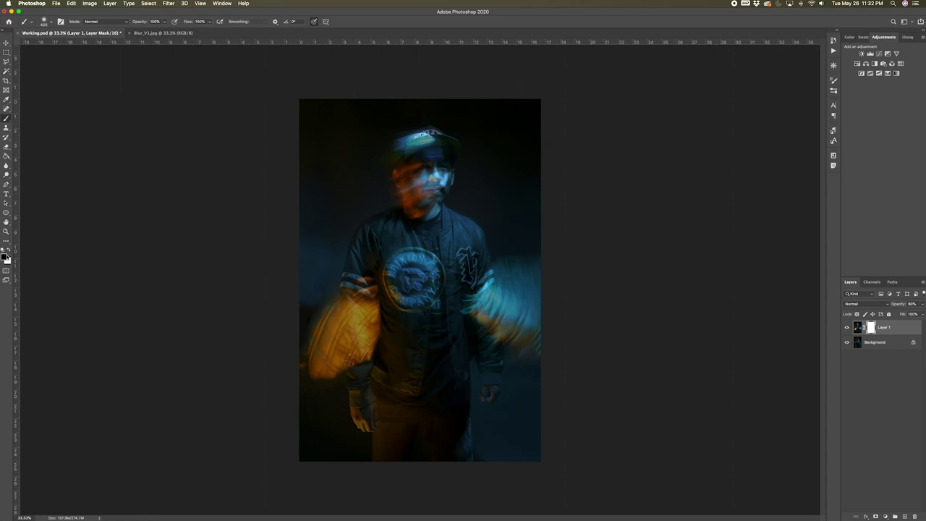
click(165, 23)
At low brush opacity, paint the face on the mask, then enlarge the brush.
drag(164, 32, 144, 33)
mouse_move(435, 169)
mouse_down()
mouse_move(416, 149)
mouse_move(438, 160)
mouse_move(444, 181)
mouse_move(431, 159)
mouse_move(417, 163)
mouse_move(445, 162)
mouse_move(423, 170)
mouse_move(431, 187)
mouse_move(430, 160)
mouse_move(446, 186)
mouse_move(441, 161)
mouse_move(438, 191)
mouse_move(423, 157)
mouse_move(429, 196)
mouse_move(439, 159)
mouse_up()
key(bracketright)
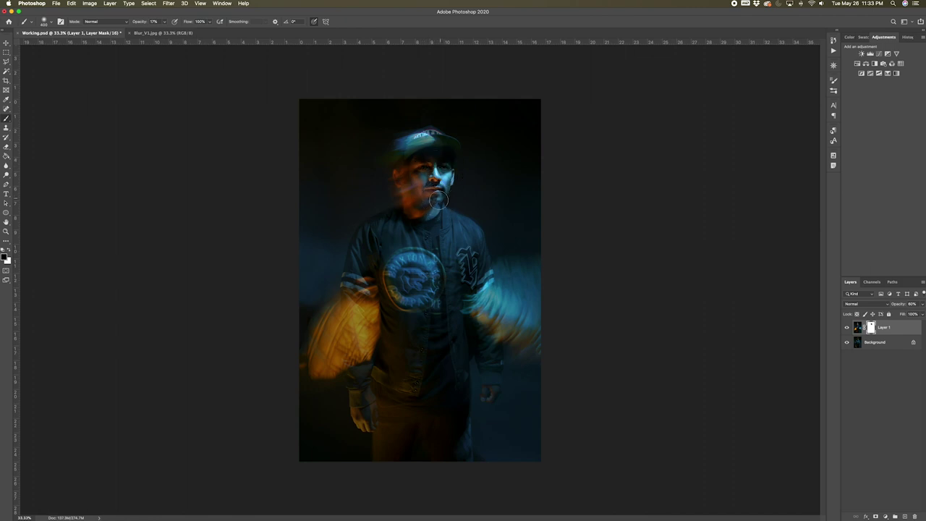
key(bracketright)
Zoomed in, paint the mask to remove blur ghosting over the eye and cap.
scroll(429, 179, up, 2)
key(b)
mouse_move(362, 146)
mouse_down()
mouse_move(408, 168)
mouse_move(405, 145)
mouse_move(397, 156)
mouse_move(391, 133)
mouse_up()
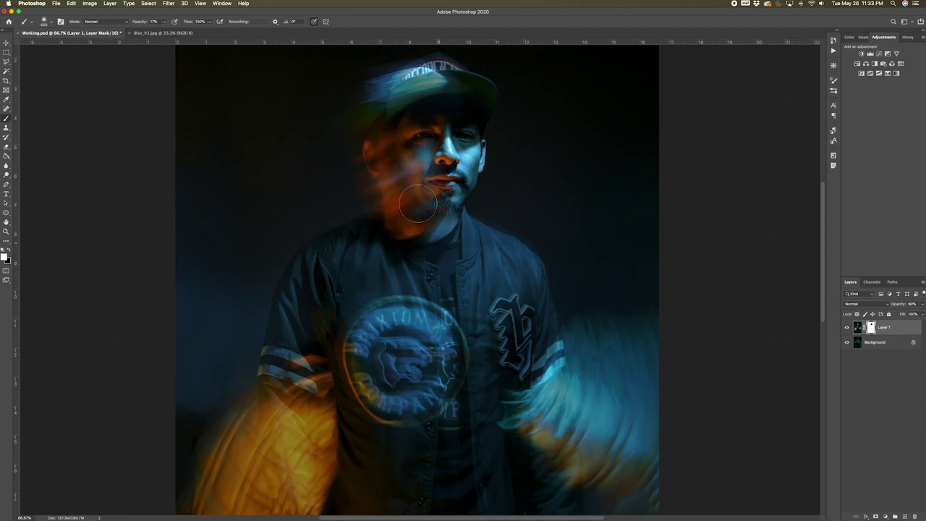
Zoom out, then paint in black at 100% opacity to hide the blurred chest logo.
key(z)
scroll(418, 241, down, 3)
scroll(417, 252, down, 1)
key(h)
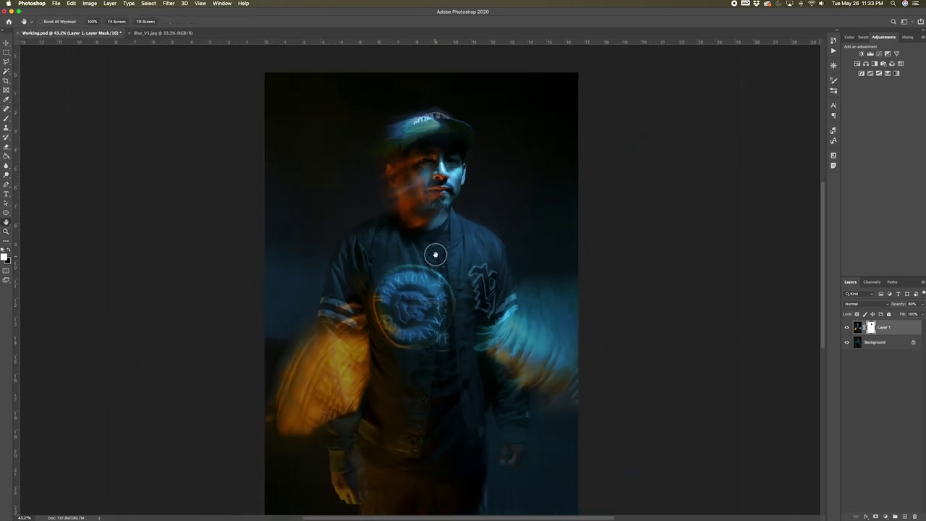
drag(434, 253, 440, 222)
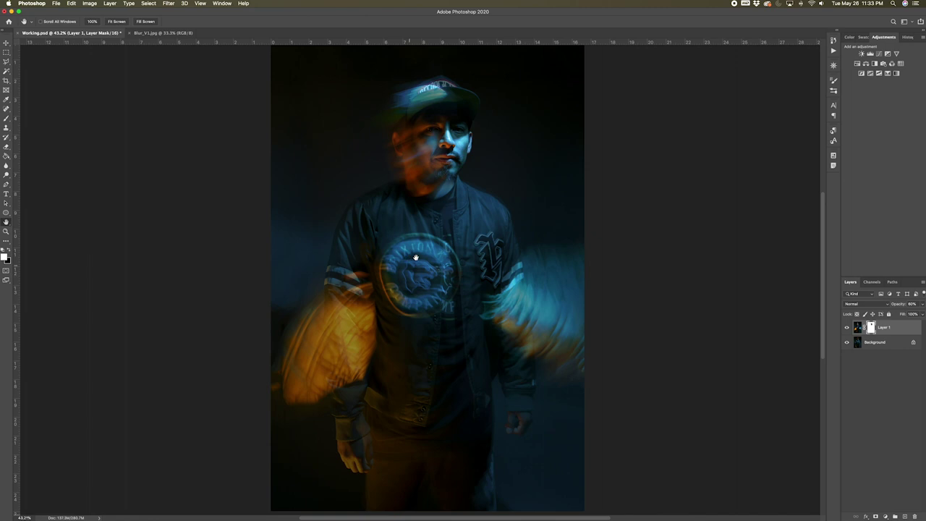
key(b)
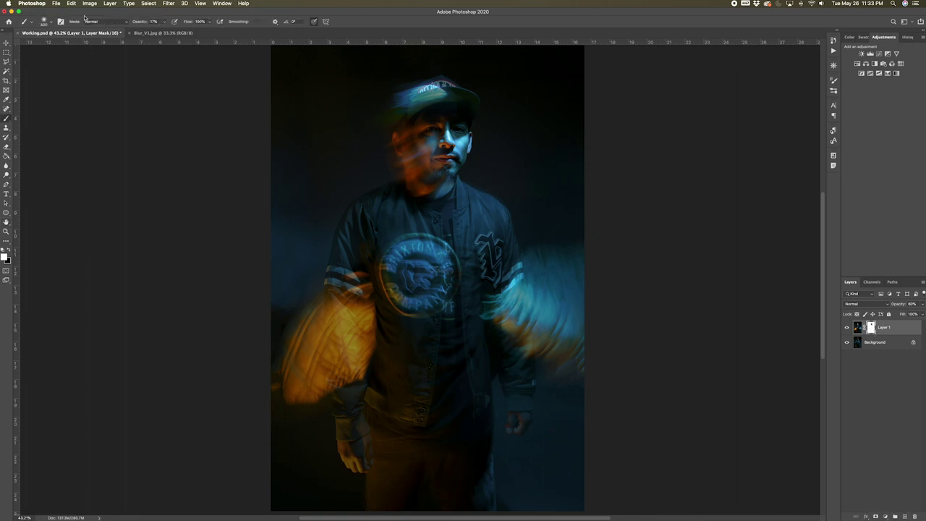
click(163, 23)
key(x)
mouse_move(435, 268)
mouse_down()
mouse_move(416, 235)
mouse_move(396, 241)
mouse_move(434, 244)
mouse_move(447, 283)
mouse_move(425, 304)
mouse_move(397, 285)
mouse_move(386, 255)
mouse_move(415, 315)
mouse_move(418, 264)
mouse_up()
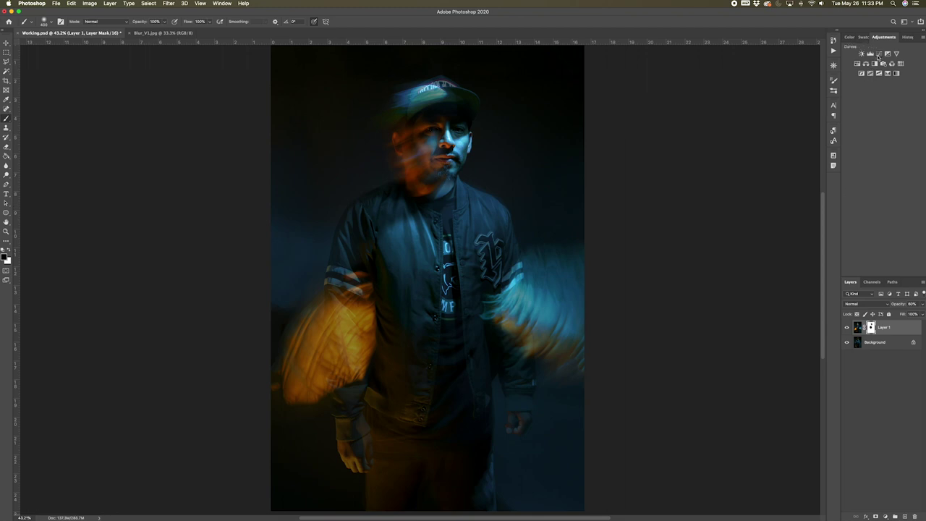
Add a midtone-lifting Curves layer and a shadow-darkening Curves layer, then switch screen mode.
click(879, 55)
drag(741, 293, 742, 287)
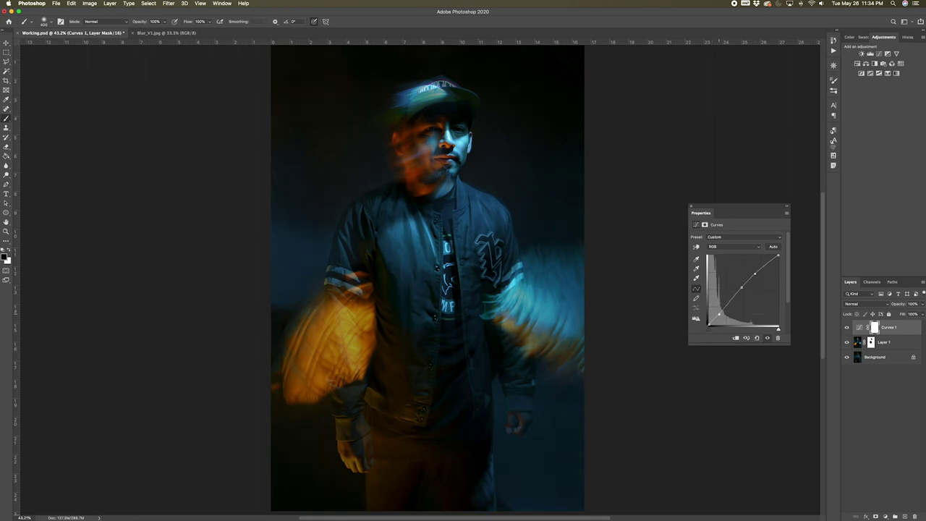
click(879, 55)
click(760, 275)
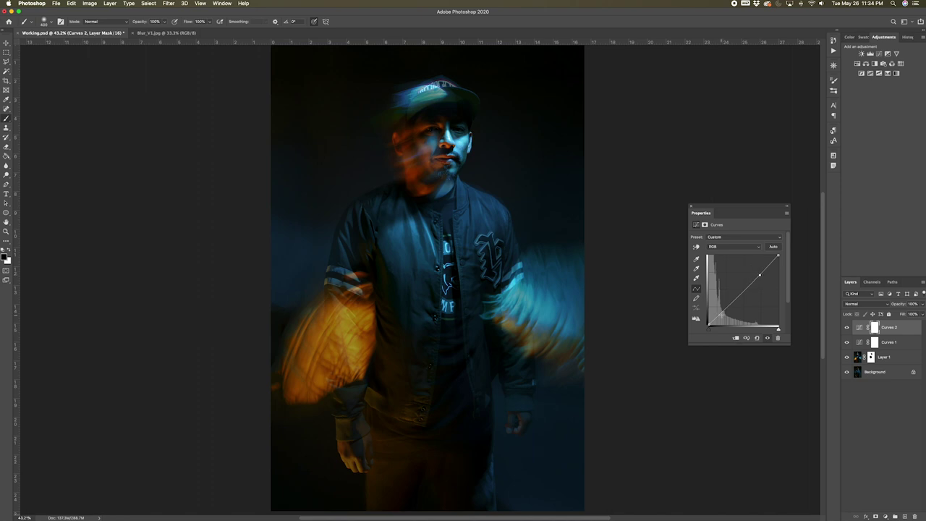
drag(721, 314, 720, 315)
key(f)
key(space)
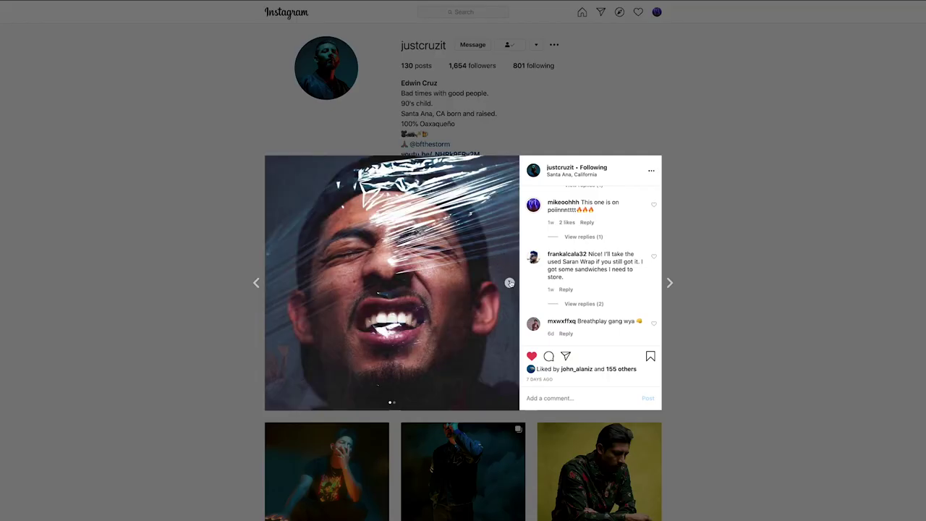
View the post's second photo, then move on to the next portfolio post.
click(510, 283)
click(669, 282)
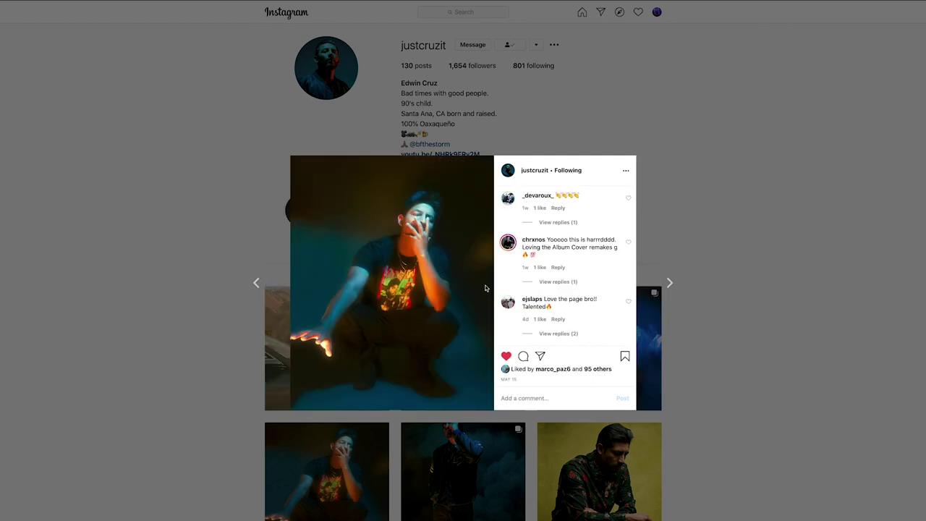